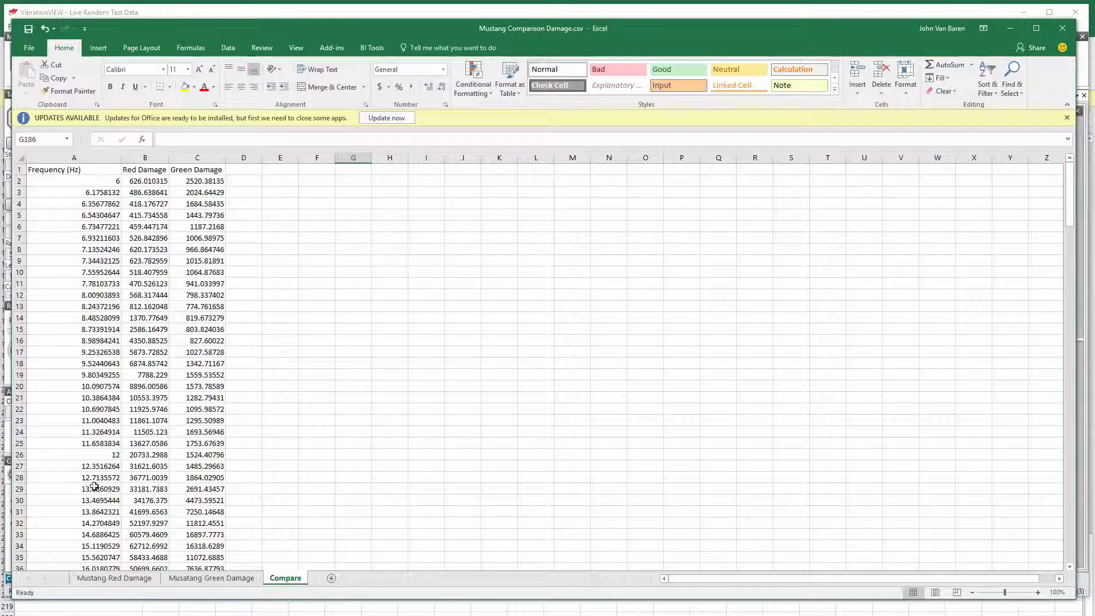
# Step: Review the Red and Green Damage sheets, then select A1:C203 on the Compare sheet
pyautogui.click(108, 579)
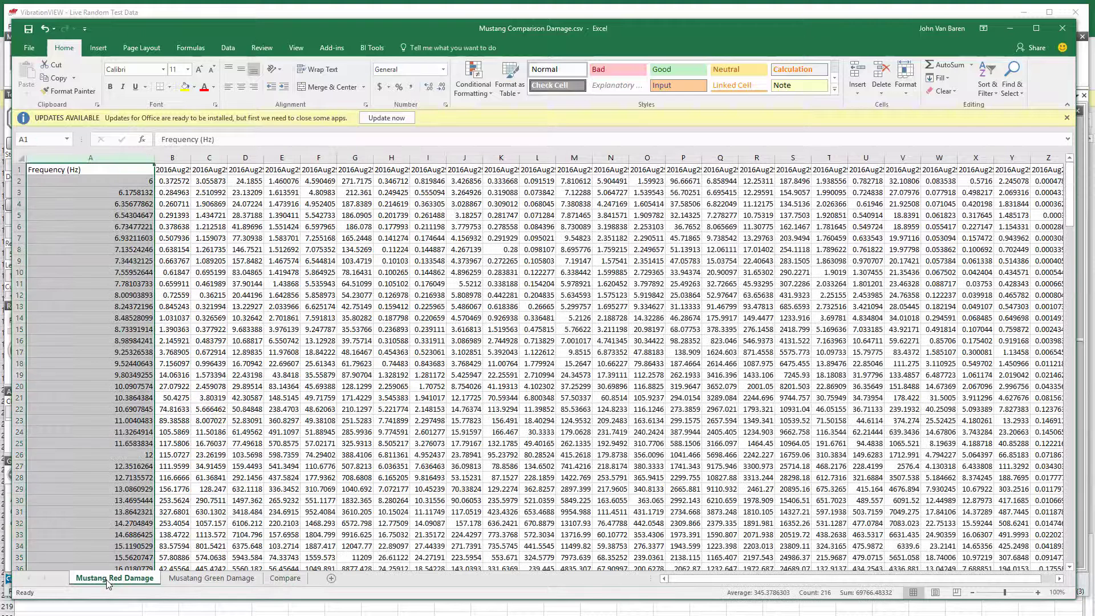
pyautogui.click(187, 580)
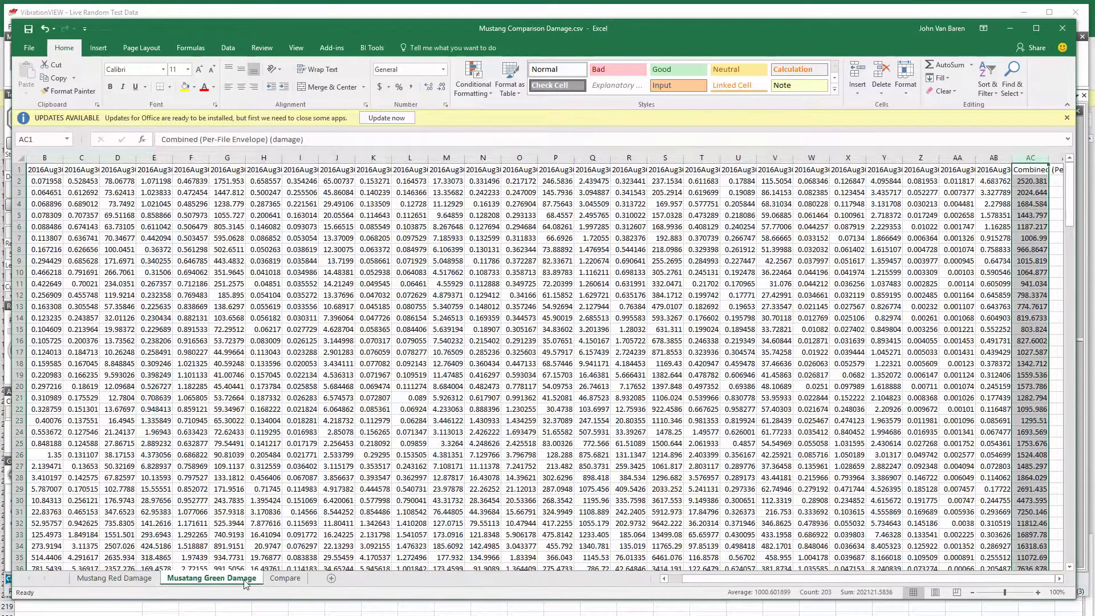
pyautogui.click(283, 578)
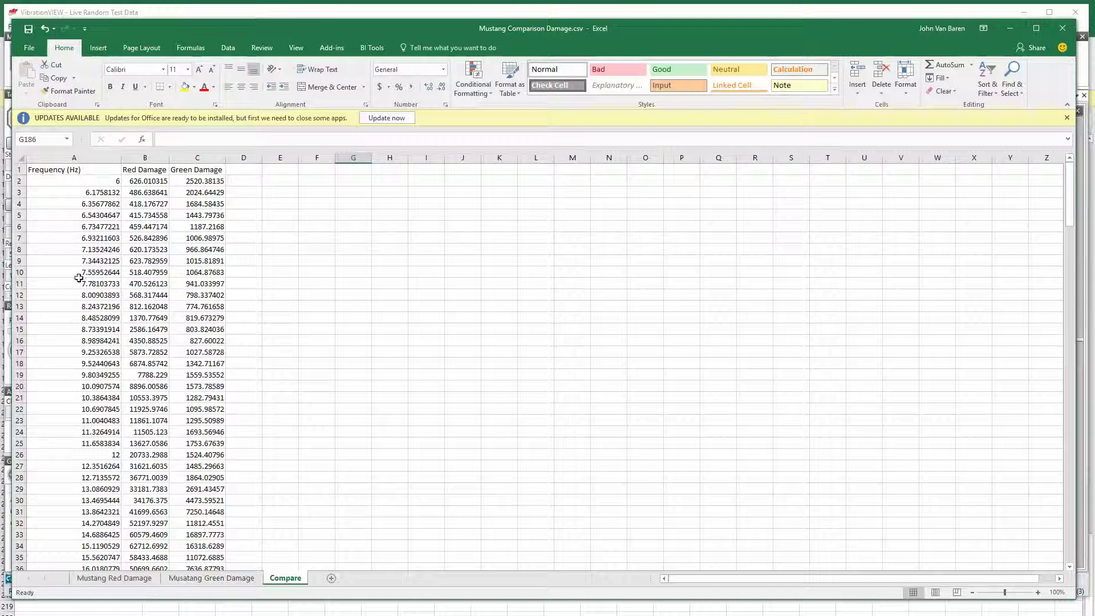
pyautogui.moveTo(72, 171); pyautogui.dragTo(177, 524)
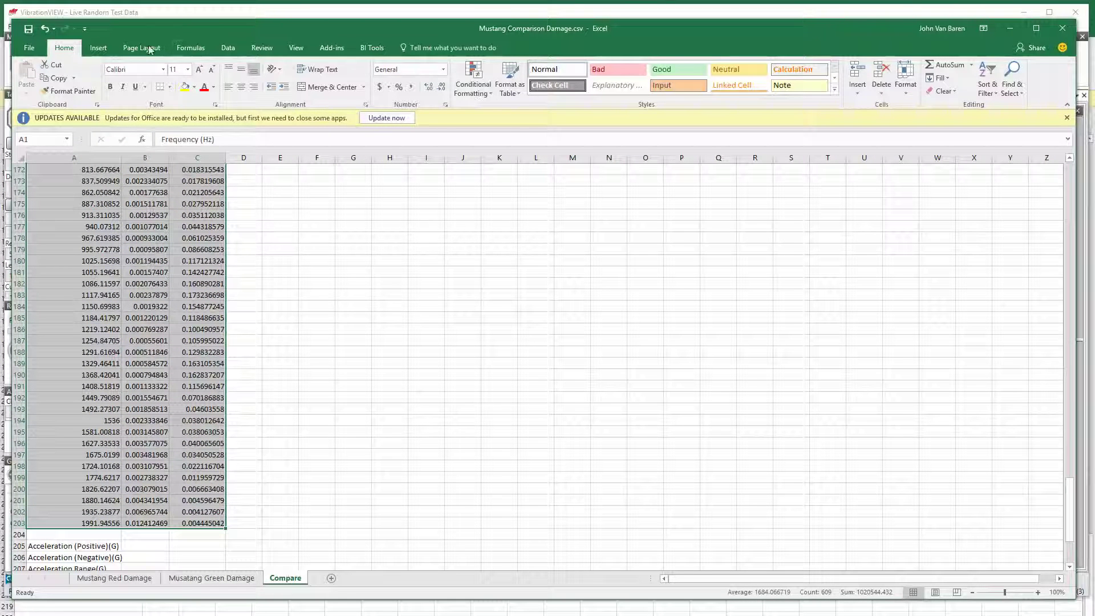
# Step: Insert the recommended X Y Scatter chart of frequency versus red and green damage
pyautogui.click(98, 48)
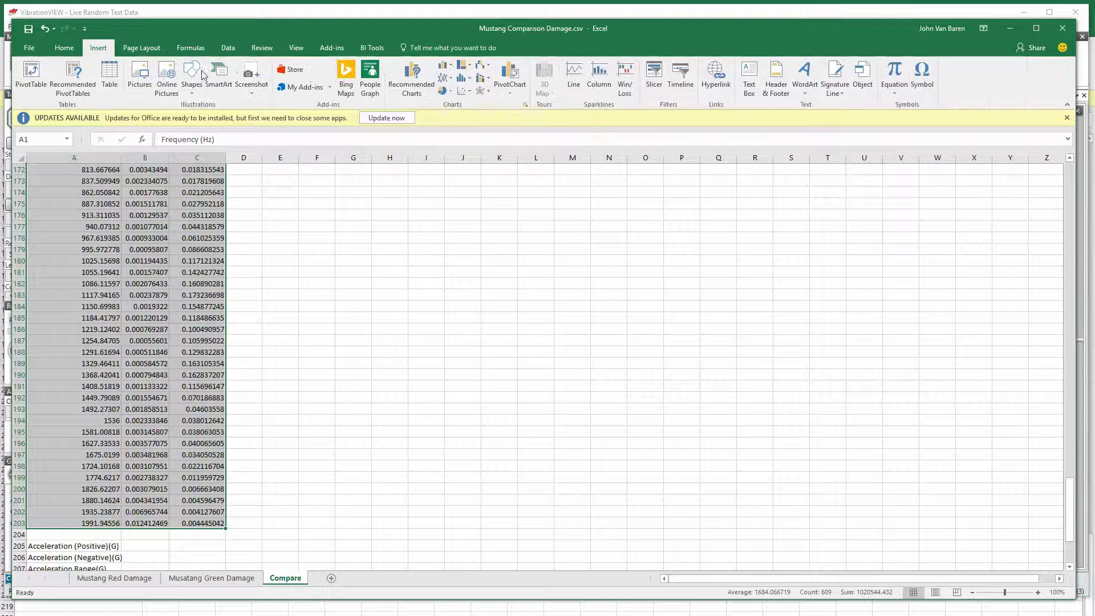
pyautogui.click(443, 78)
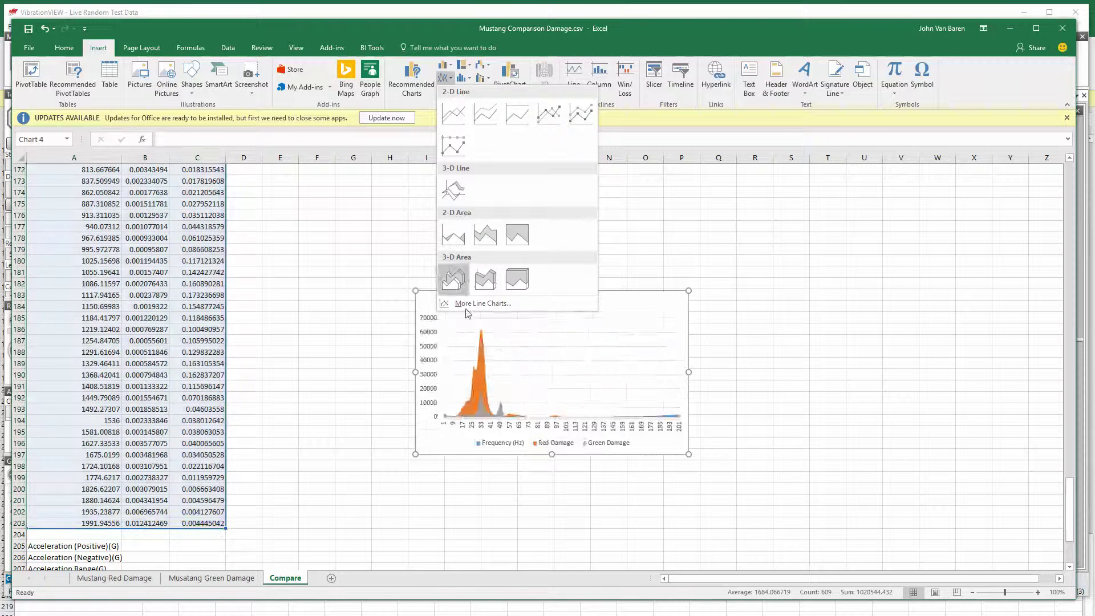
pyautogui.click(470, 304)
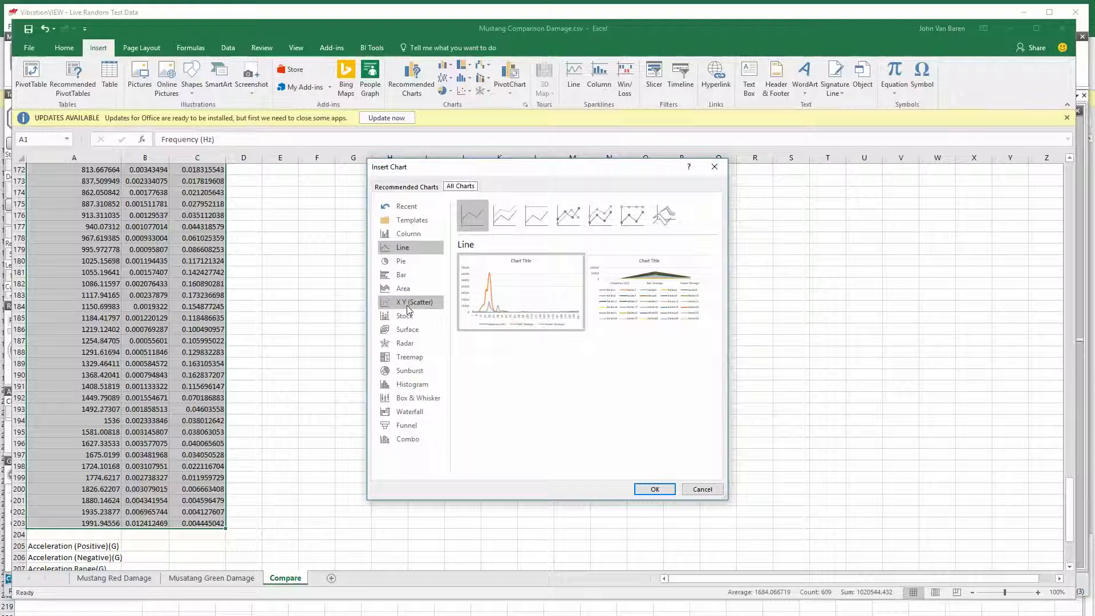
pyautogui.click(409, 307)
pyautogui.moveTo(495, 285)
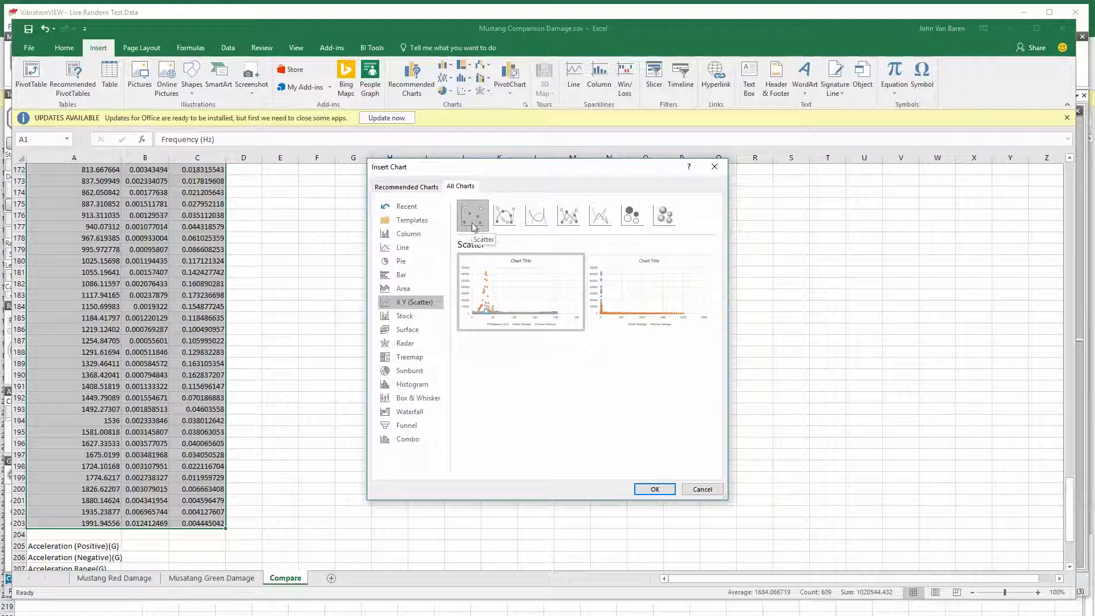
pyautogui.moveTo(510, 312)
pyautogui.click(406, 191)
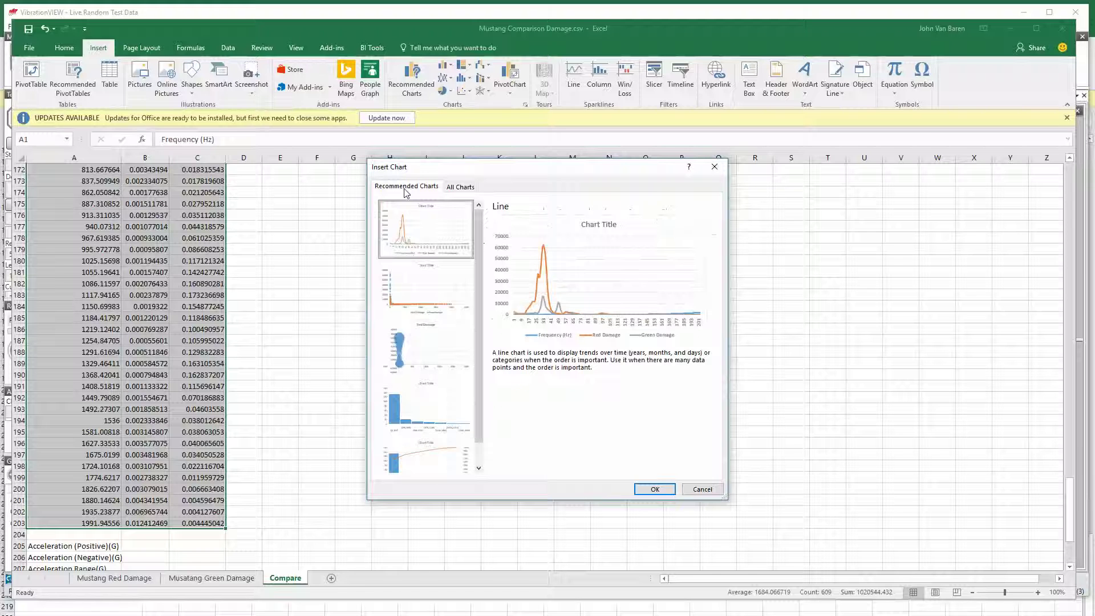
pyautogui.click(419, 266)
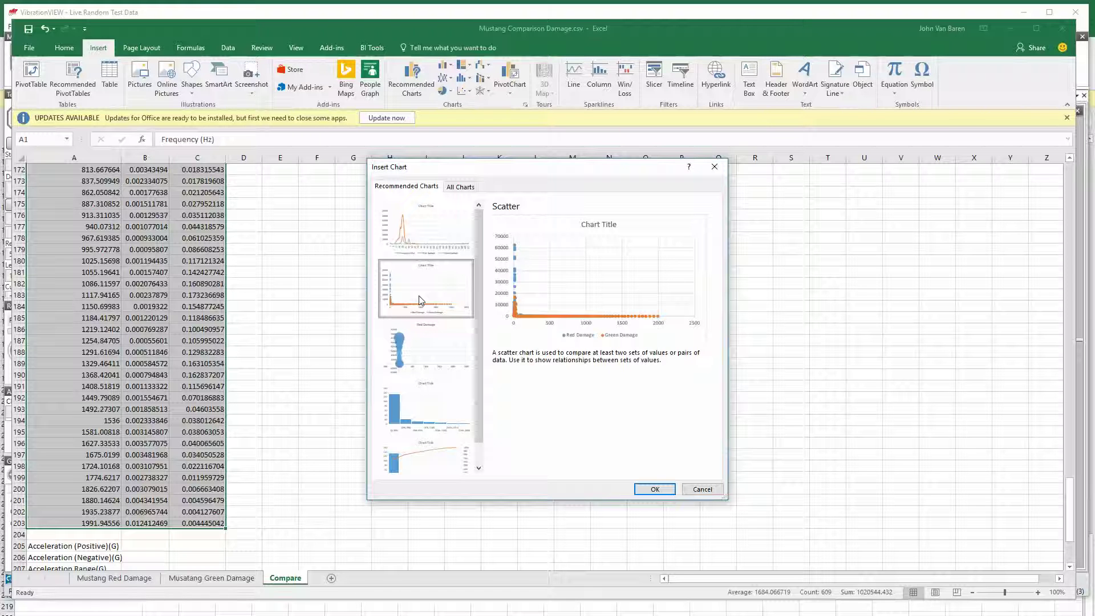
pyautogui.click(655, 489)
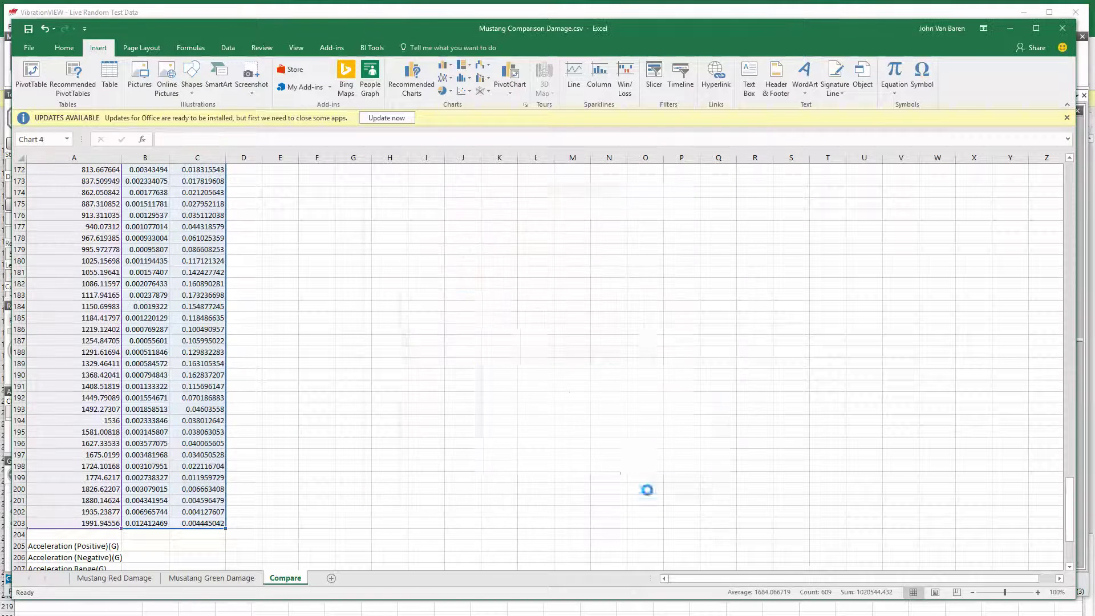
# Step: Place the chart beside the data across columns D–X and make the vertical axis logarithmic
pyautogui.moveTo(495, 309); pyautogui.dragTo(322, 191)
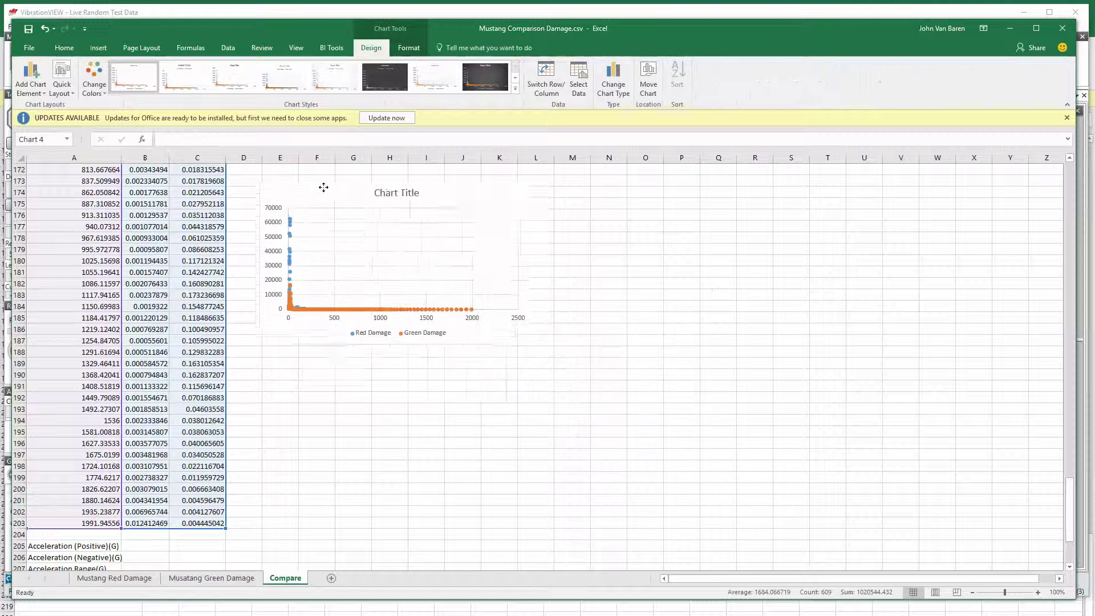
pyautogui.moveTo(514, 337); pyautogui.dragTo(965, 548)
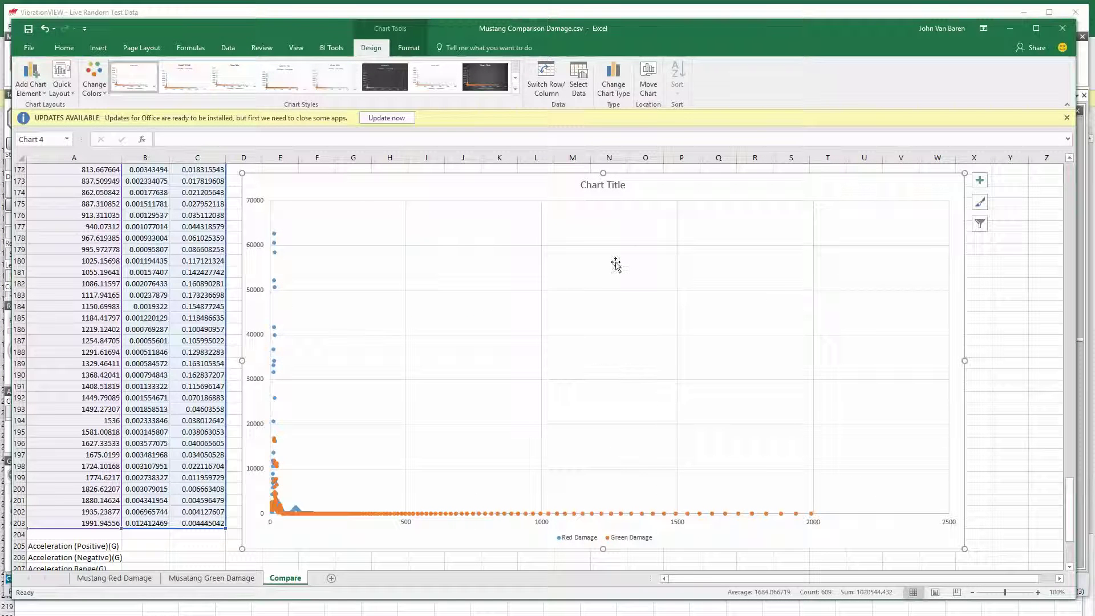
pyautogui.doubleClick(260, 298)
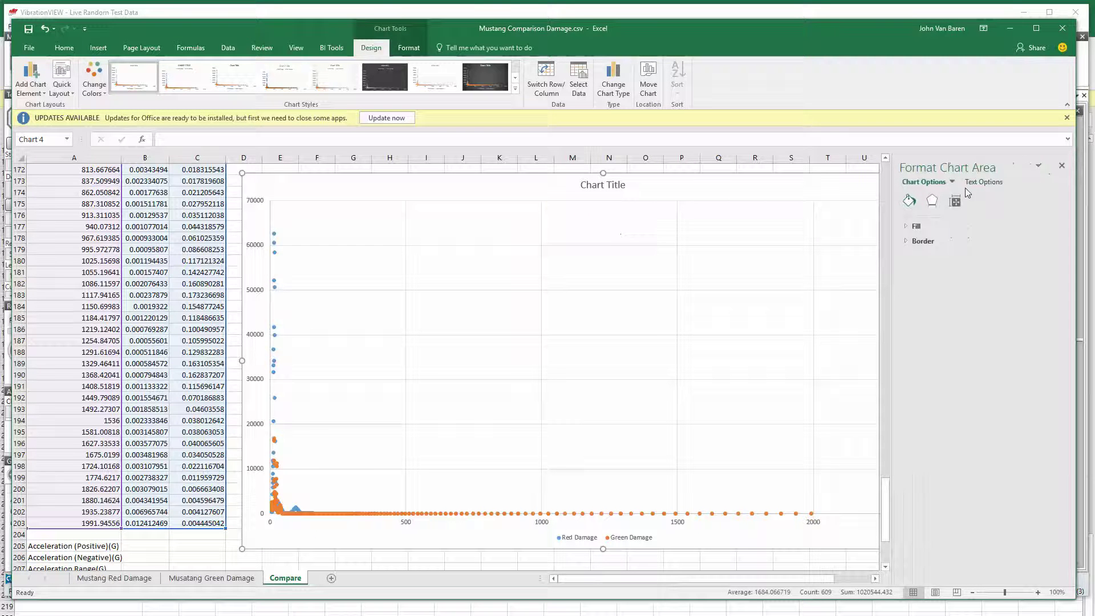
pyautogui.click(258, 250)
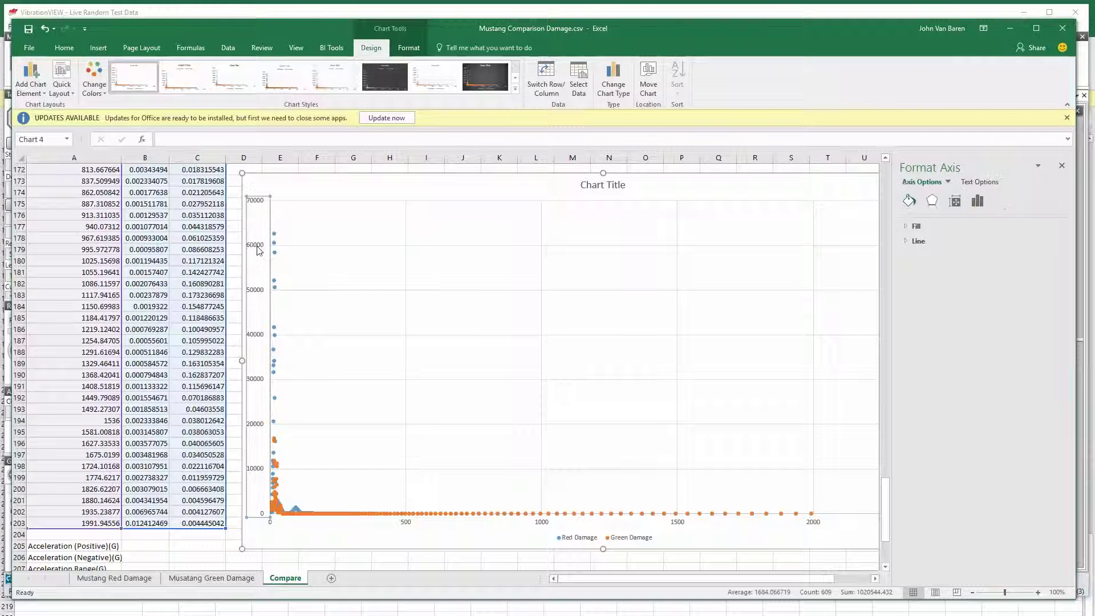
pyautogui.click(977, 202)
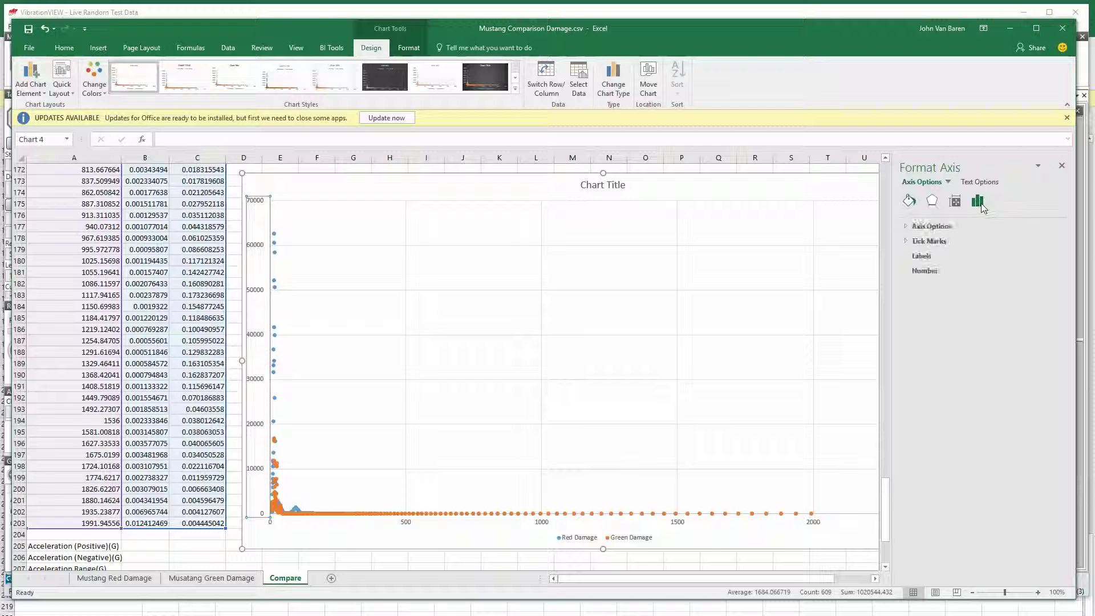
pyautogui.click(924, 227)
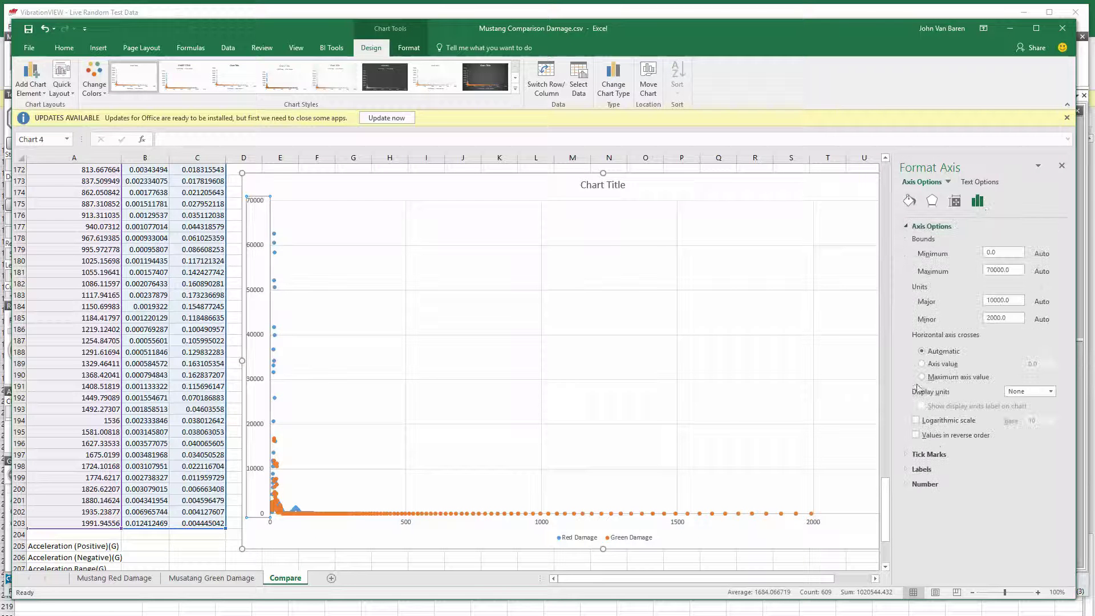
pyautogui.click(916, 421)
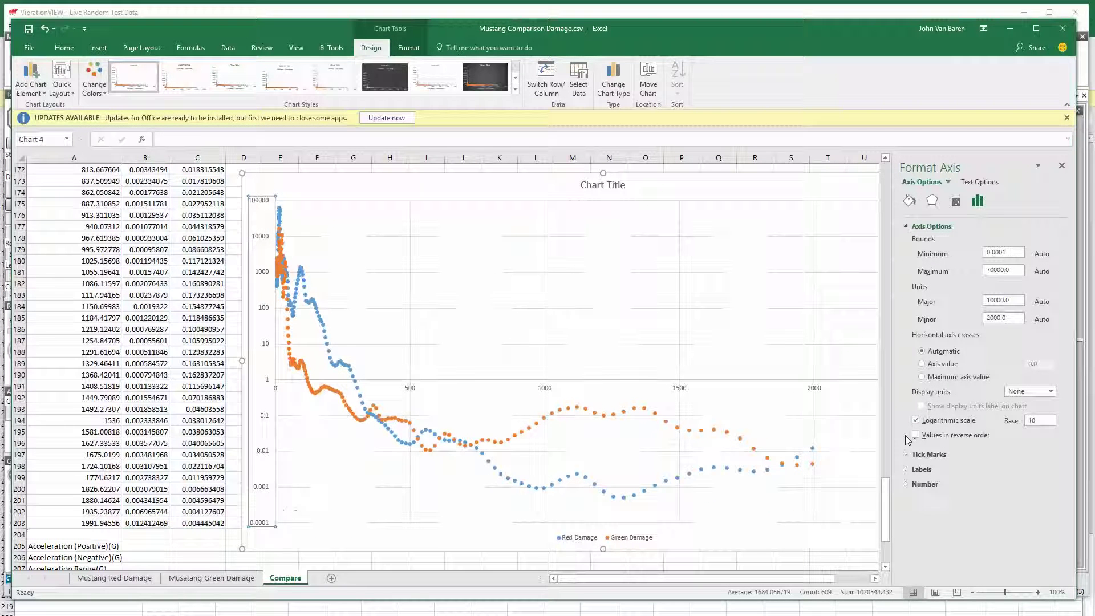
pyautogui.click(588, 543)
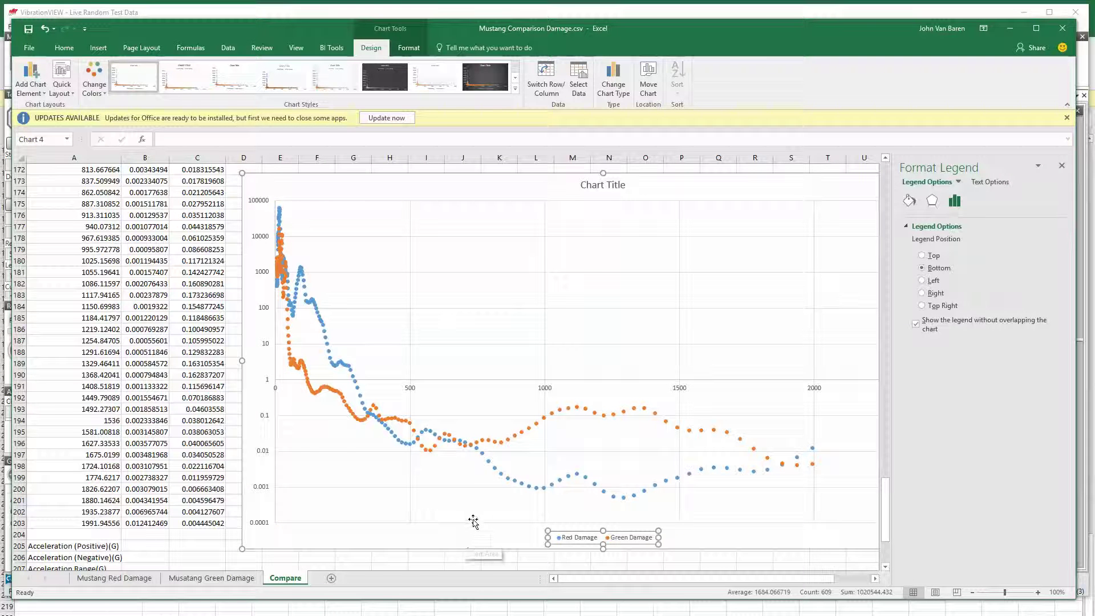
pyautogui.click(471, 528)
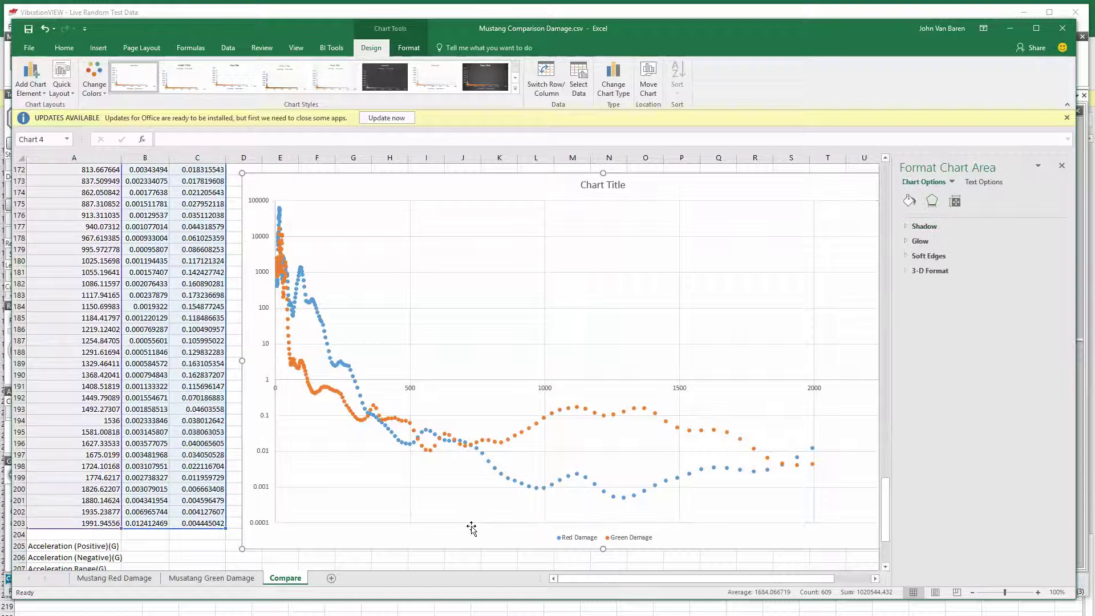
# Step: Set the horizontal frequency axis to a base-10 logarithmic scale
pyautogui.click(471, 384)
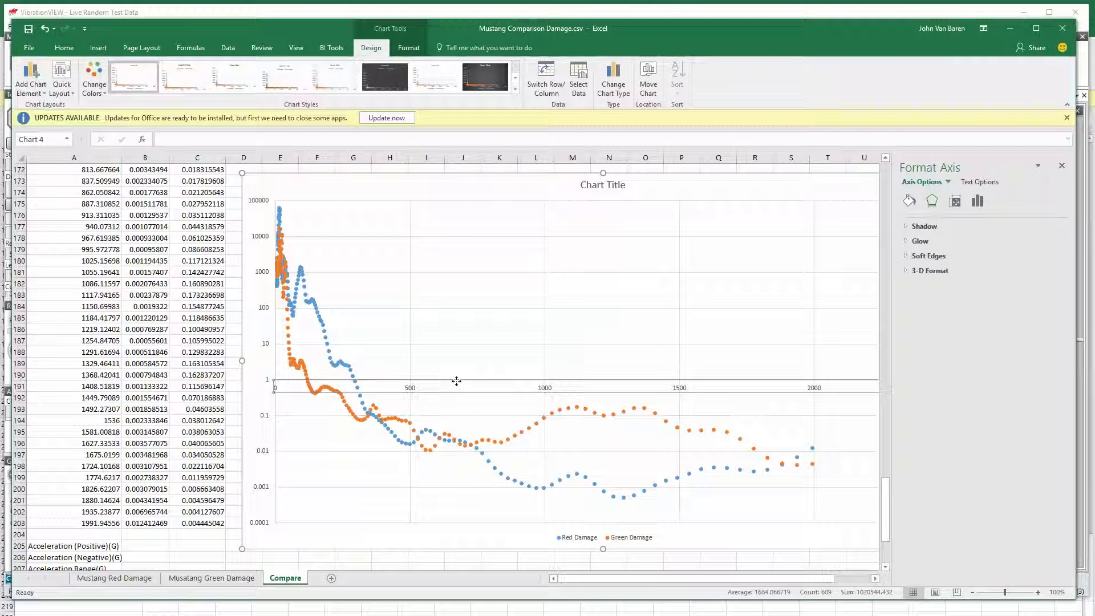
pyautogui.click(458, 389)
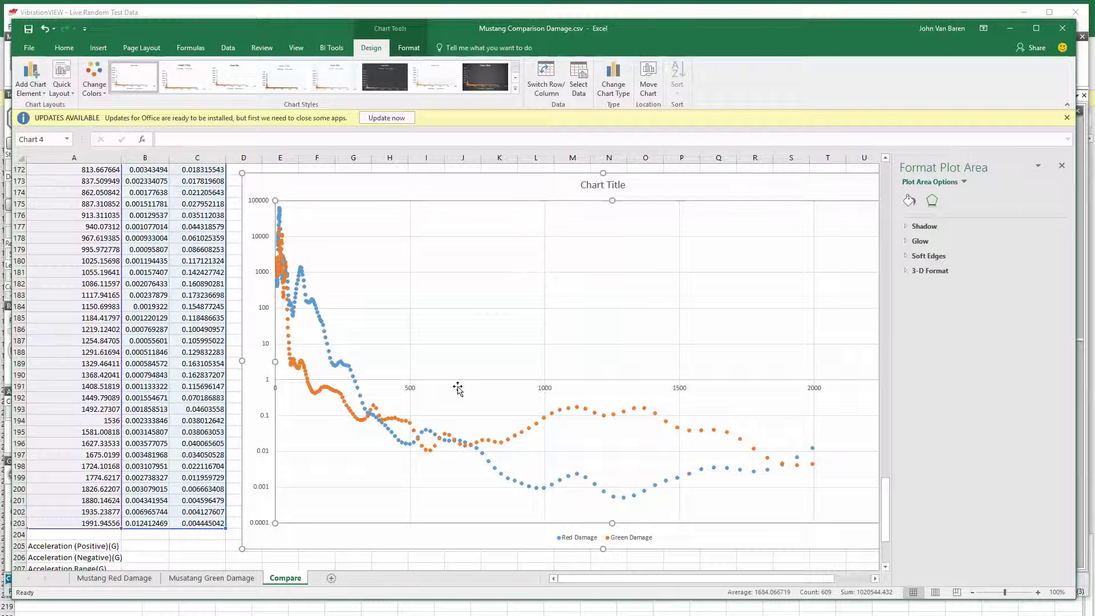
pyautogui.click(416, 386)
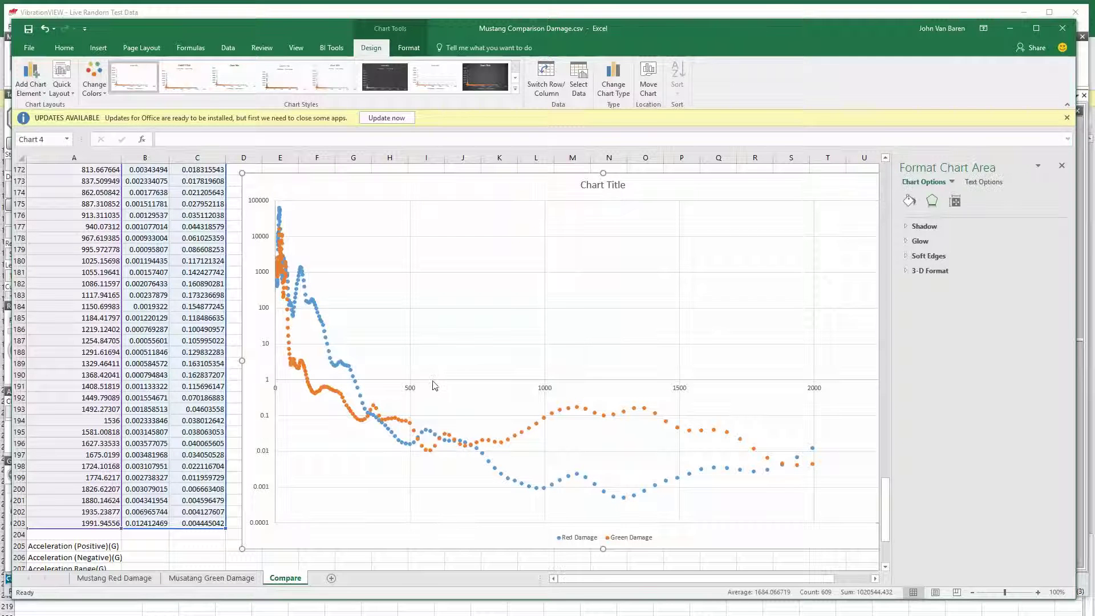
pyautogui.click(429, 380)
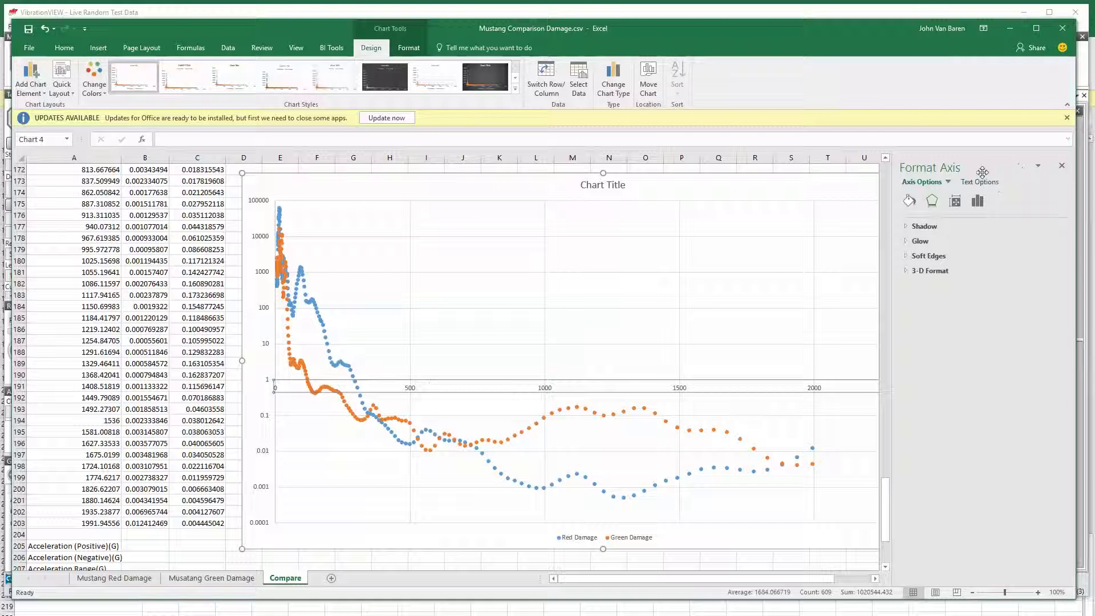
pyautogui.click(978, 201)
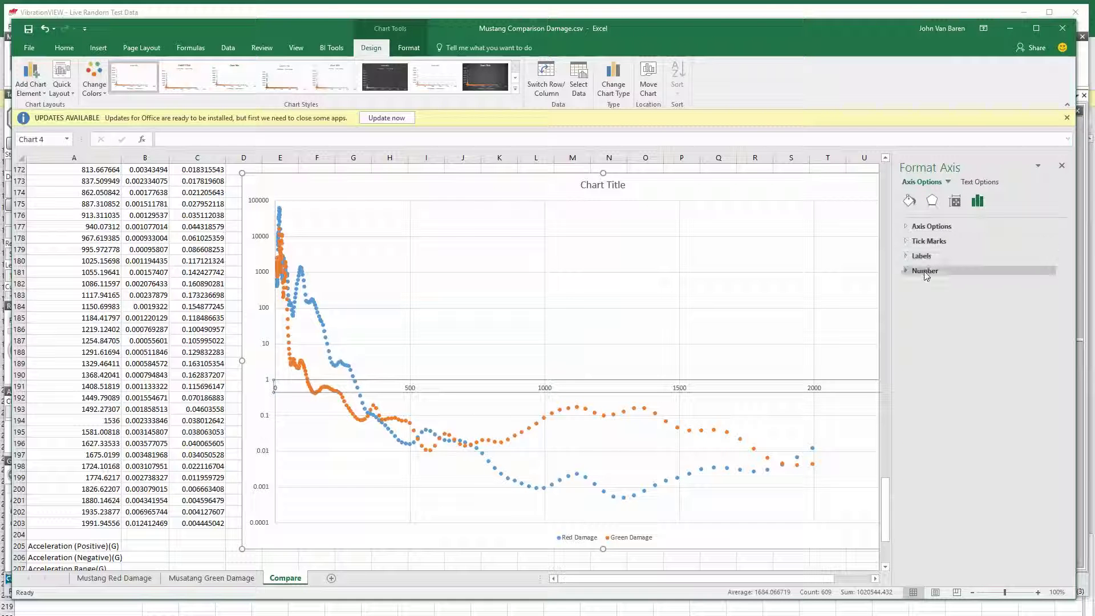
pyautogui.click(926, 227)
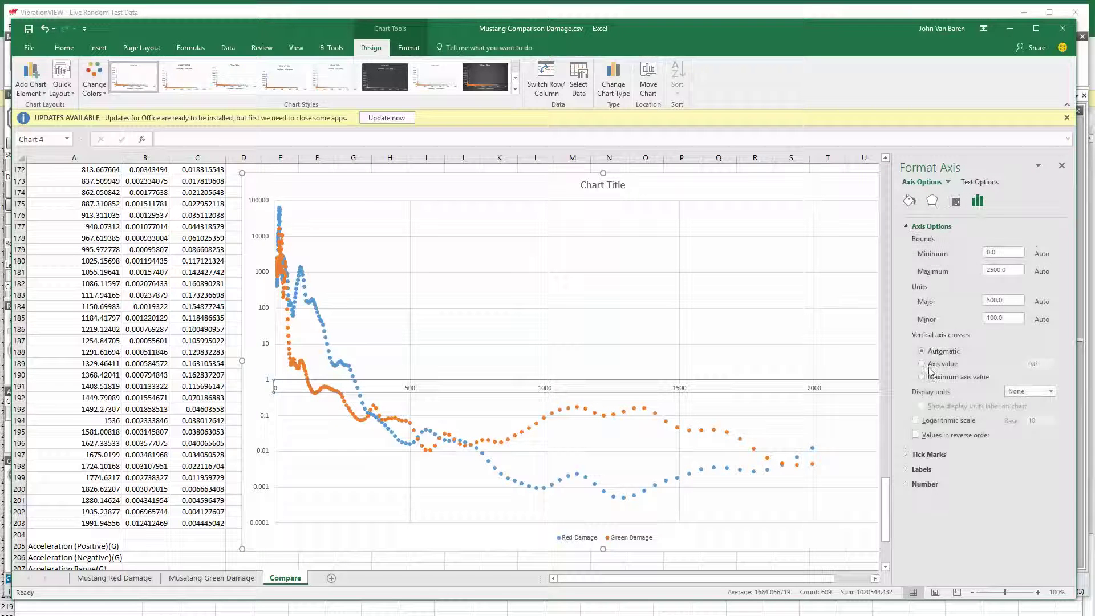
pyautogui.click(916, 421)
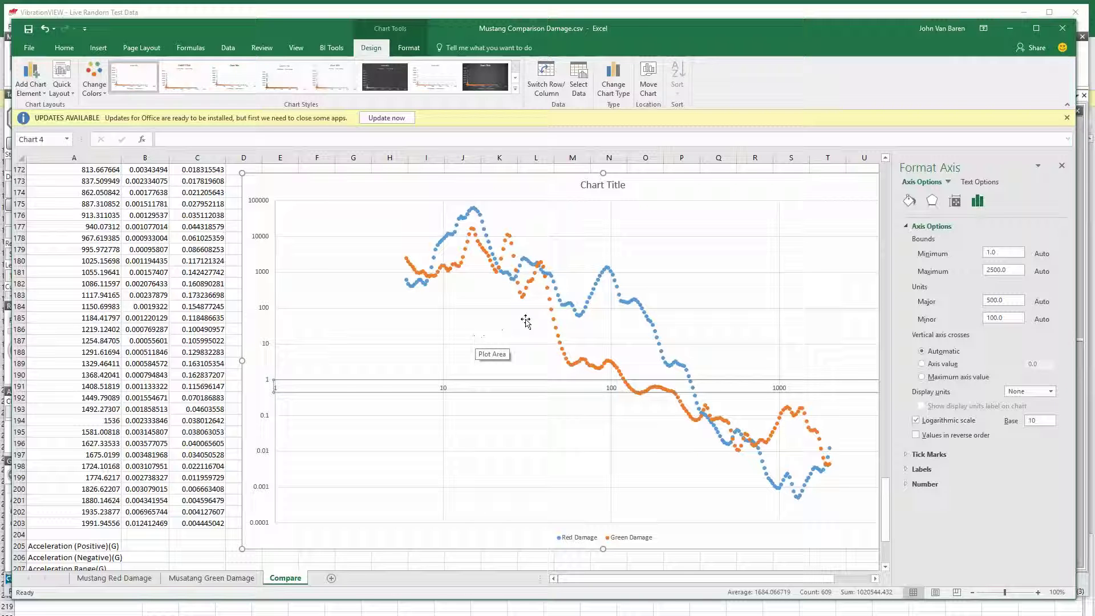
# Step: Change Chart 4 to the X Y Scatter with Smooth Lines chart type
pyautogui.click(186, 78)
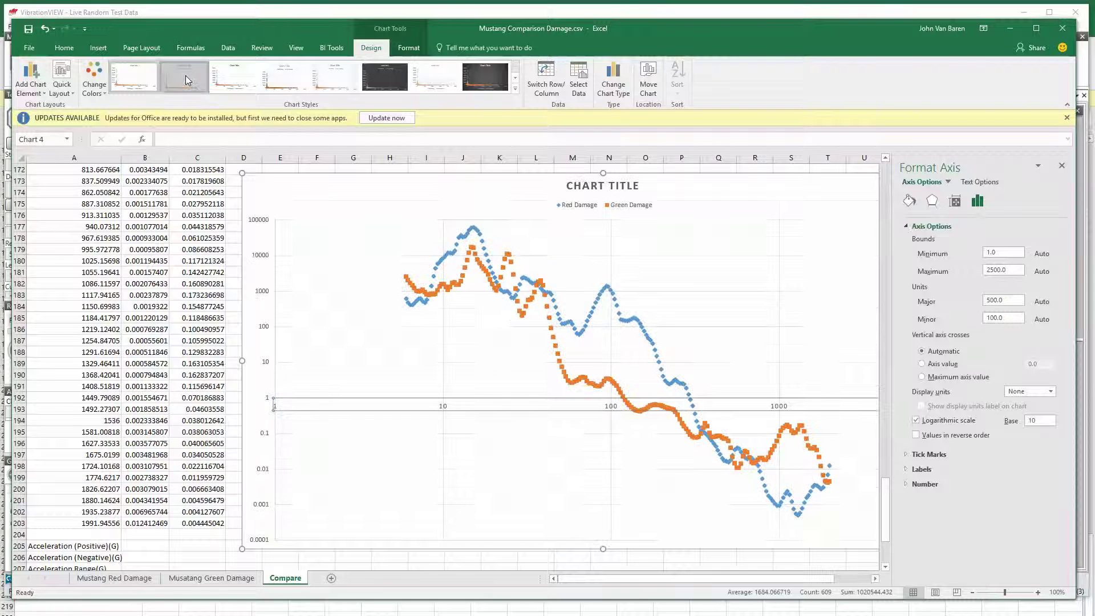
pyautogui.click(135, 78)
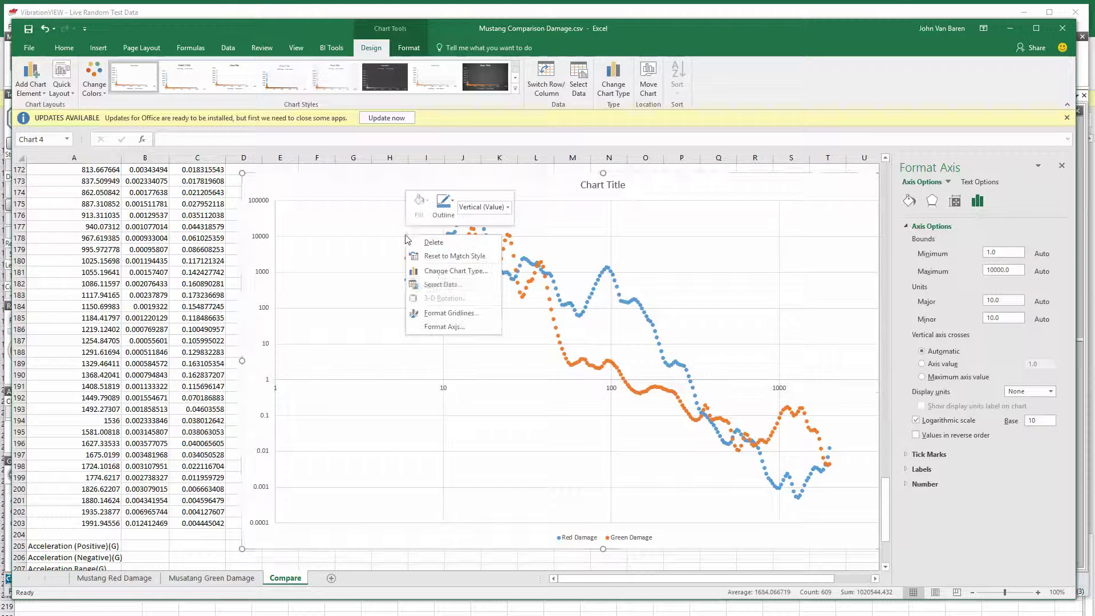
pyautogui.rightClick(406, 237)
pyautogui.click(435, 271)
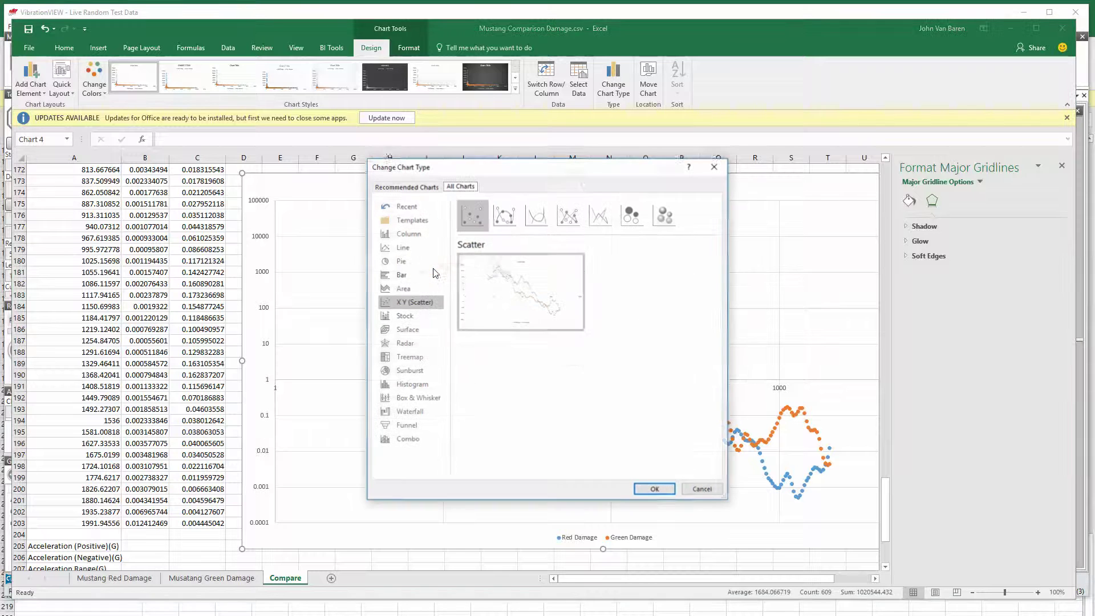
pyautogui.click(536, 216)
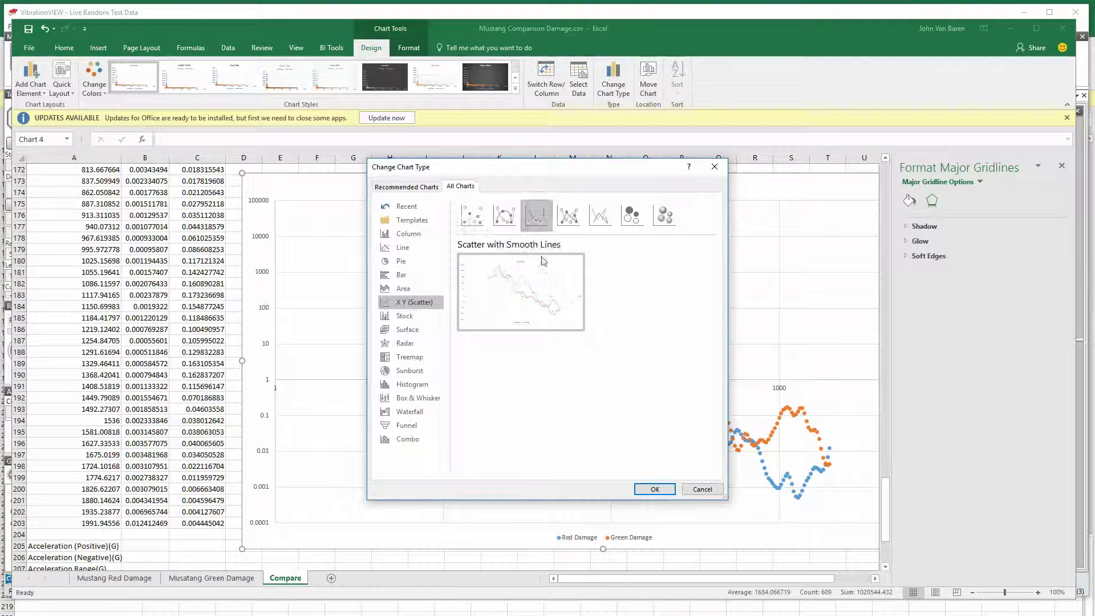
pyautogui.click(655, 489)
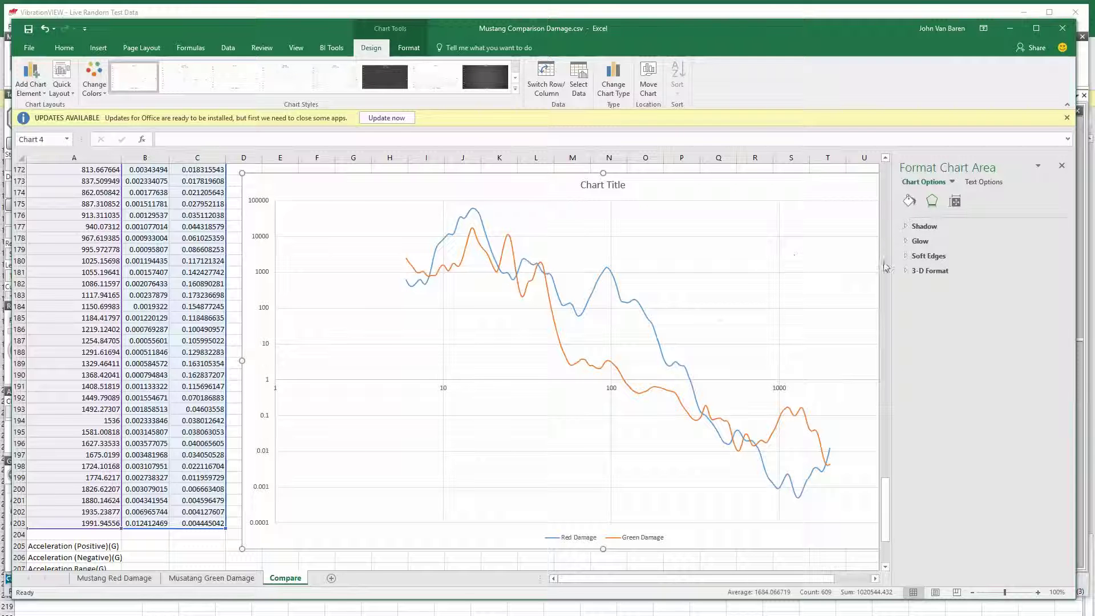
# Step: Select the Green Damage series and show its Fill & Line formatting options
pyautogui.click(581, 539)
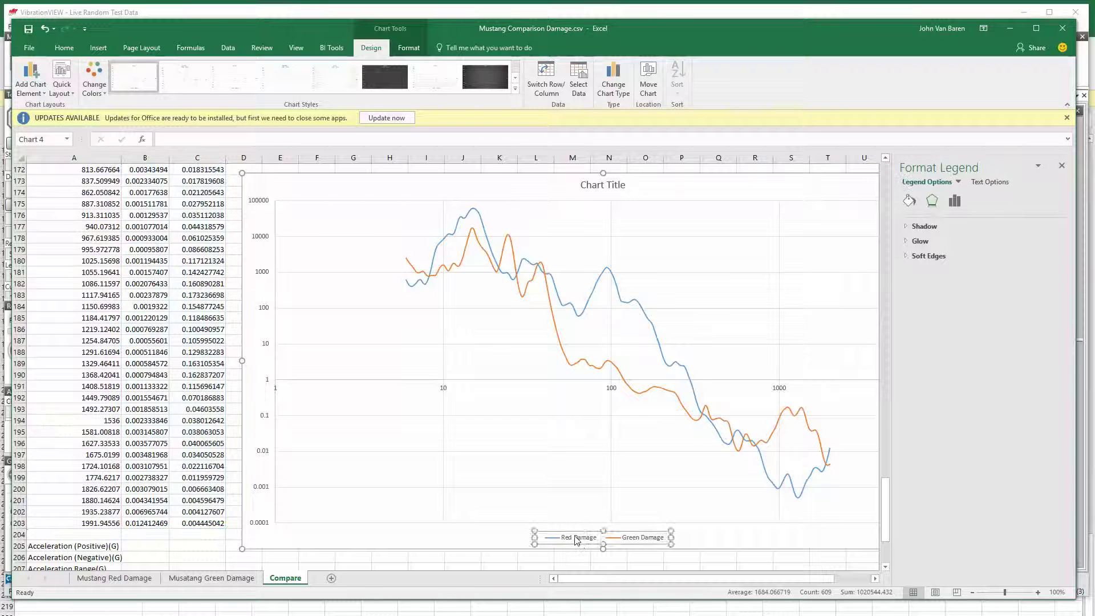
pyautogui.click(581, 539)
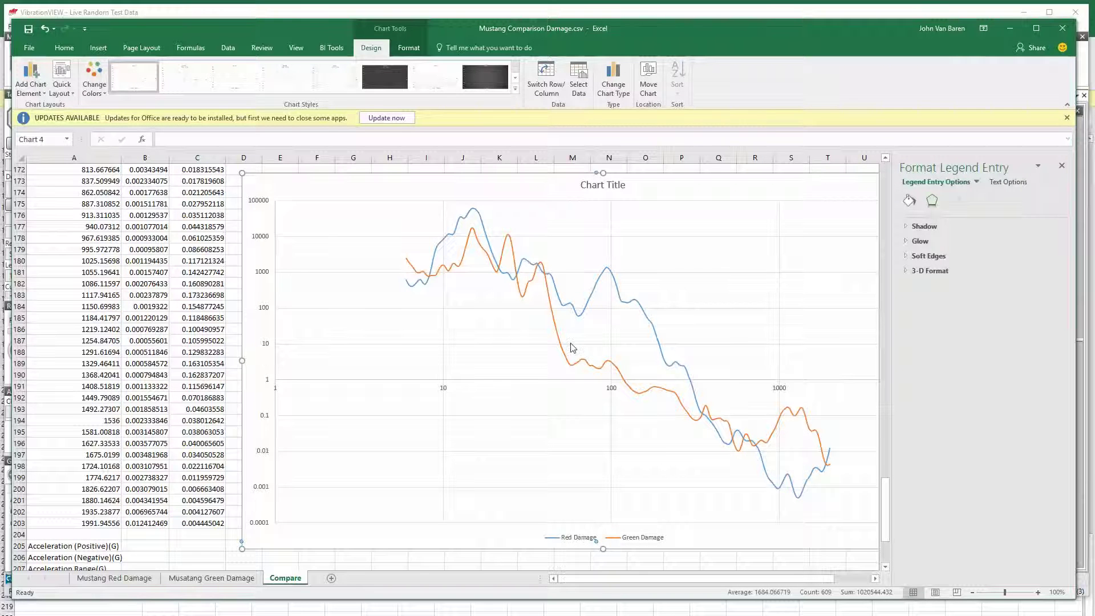
pyautogui.click(562, 358)
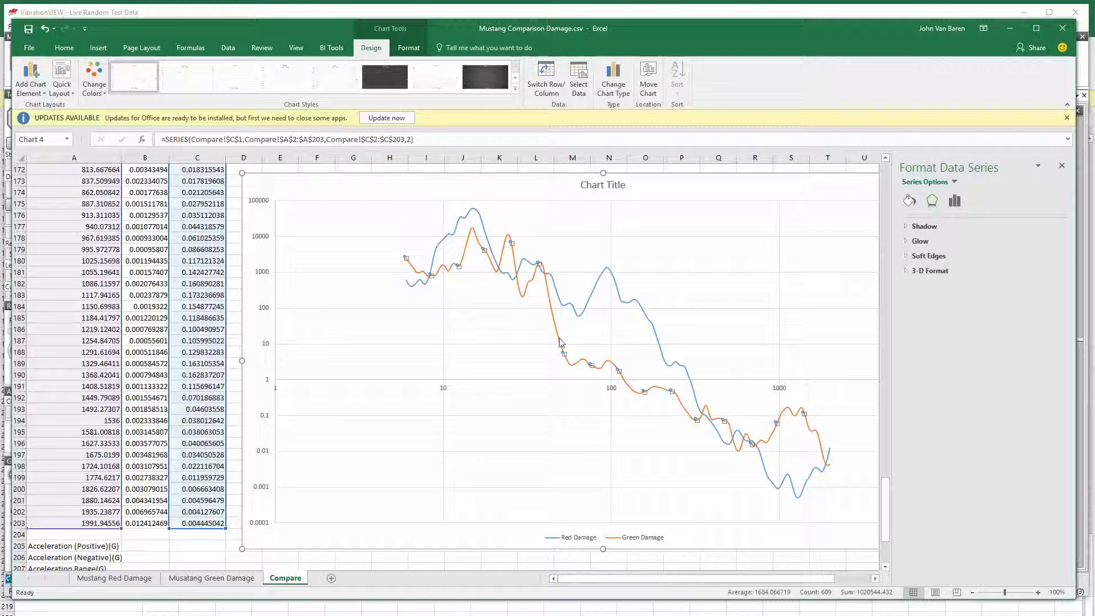
pyautogui.click(910, 201)
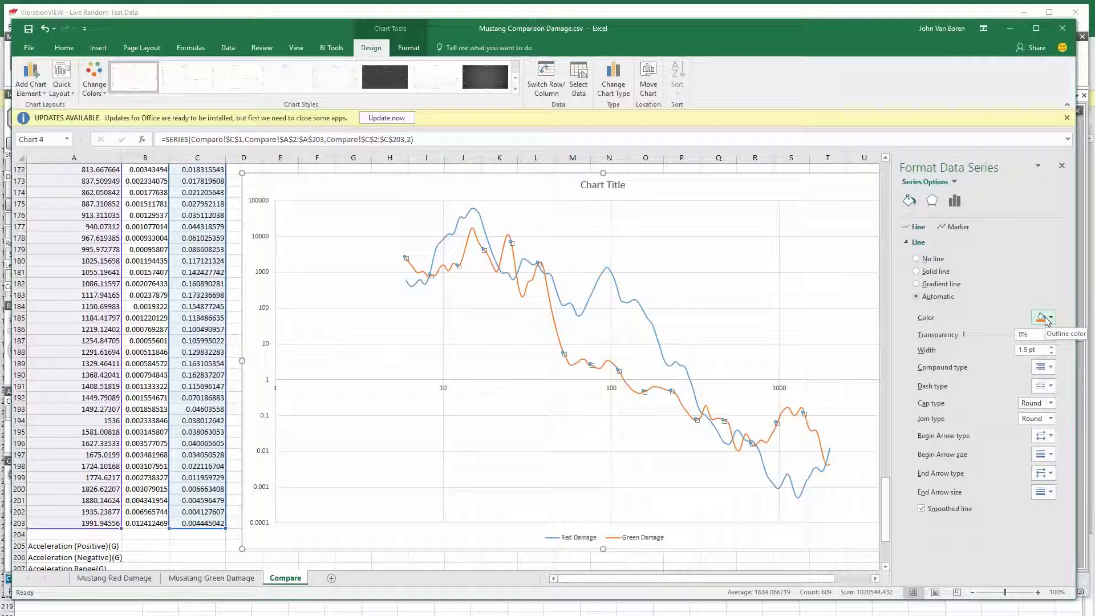
pyautogui.click(511, 404)
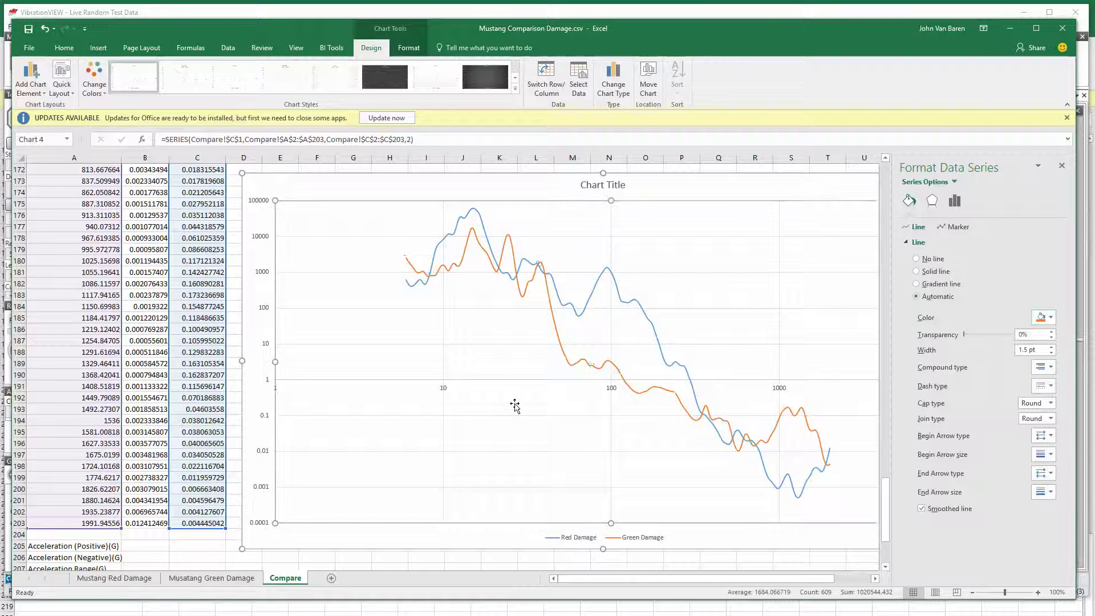
pyautogui.click(567, 362)
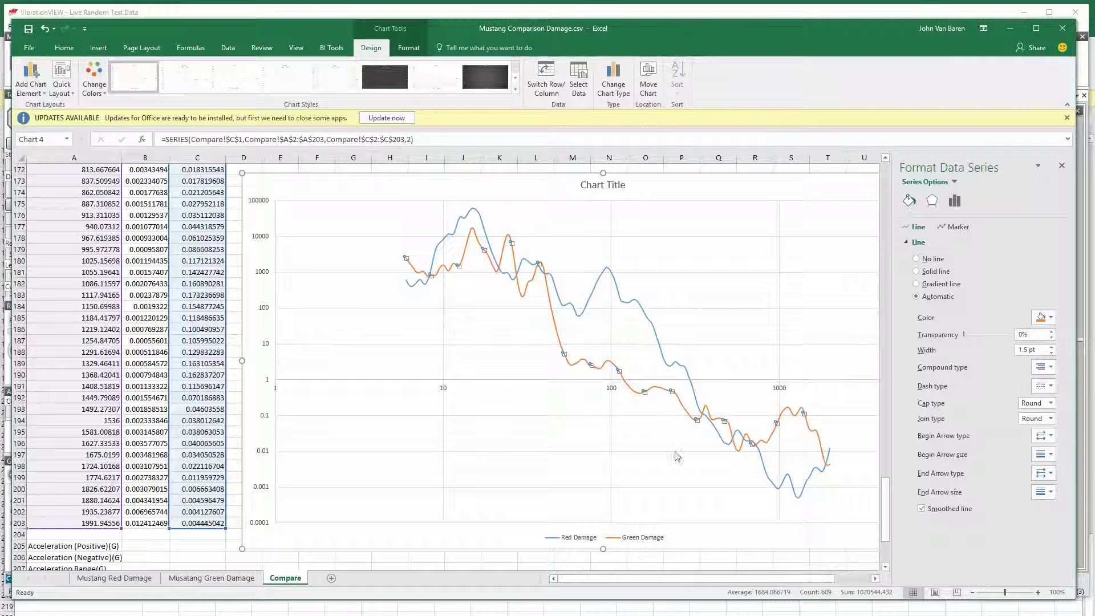
# Step: Color the Green Damage line Green and the Red Damage line Red from Standard Colors
pyautogui.click(1043, 317)
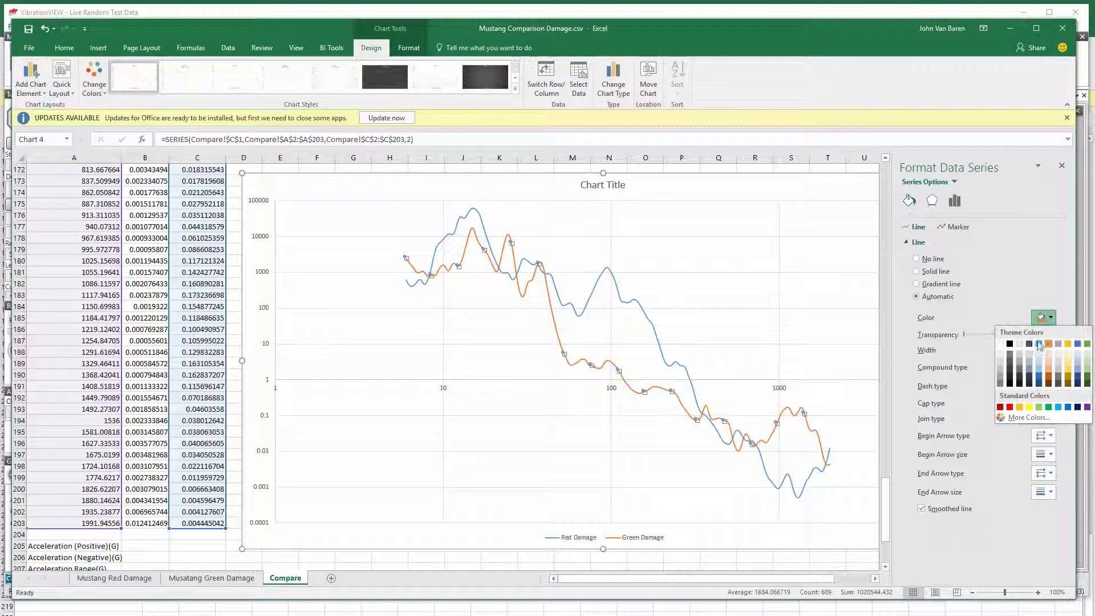
pyautogui.click(1049, 408)
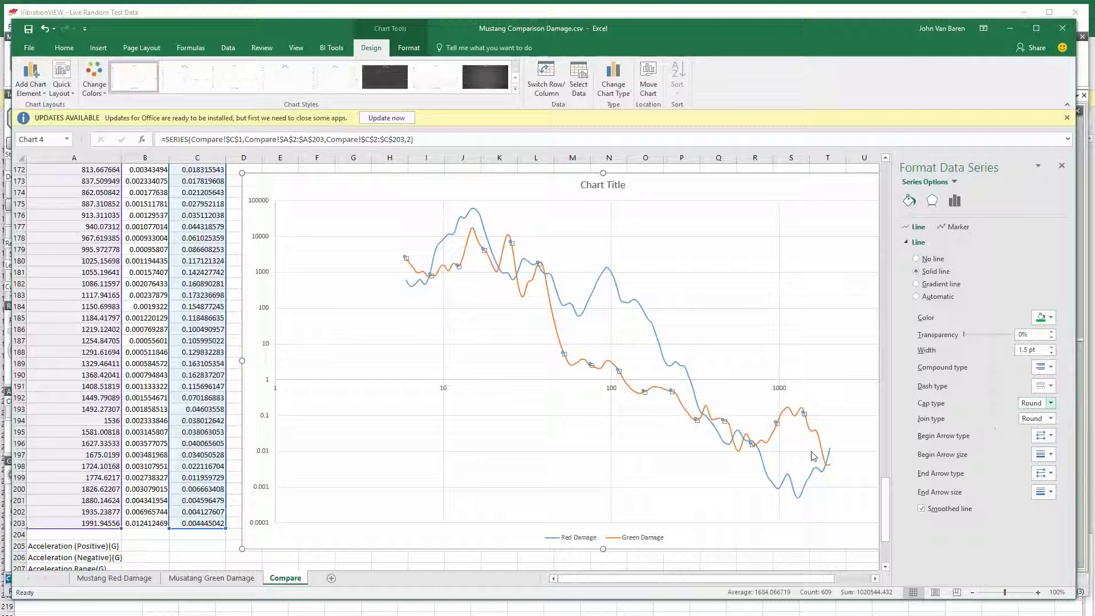
pyautogui.click(636, 304)
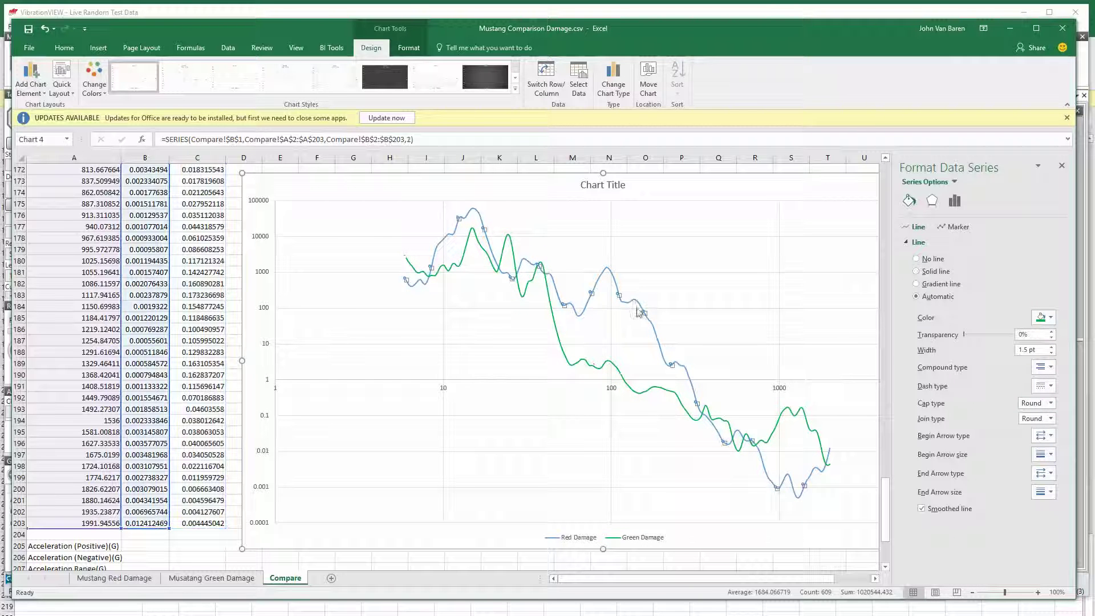
pyautogui.click(1043, 317)
pyautogui.click(1011, 407)
pyautogui.click(496, 411)
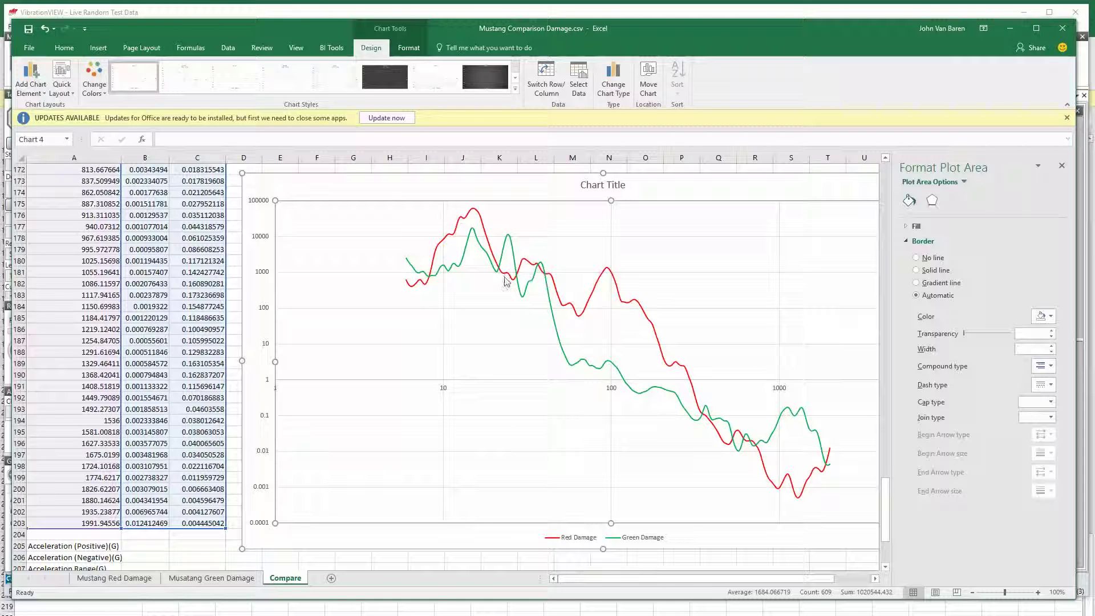
pyautogui.moveTo(501, 274)
pyautogui.moveTo(758, 449)
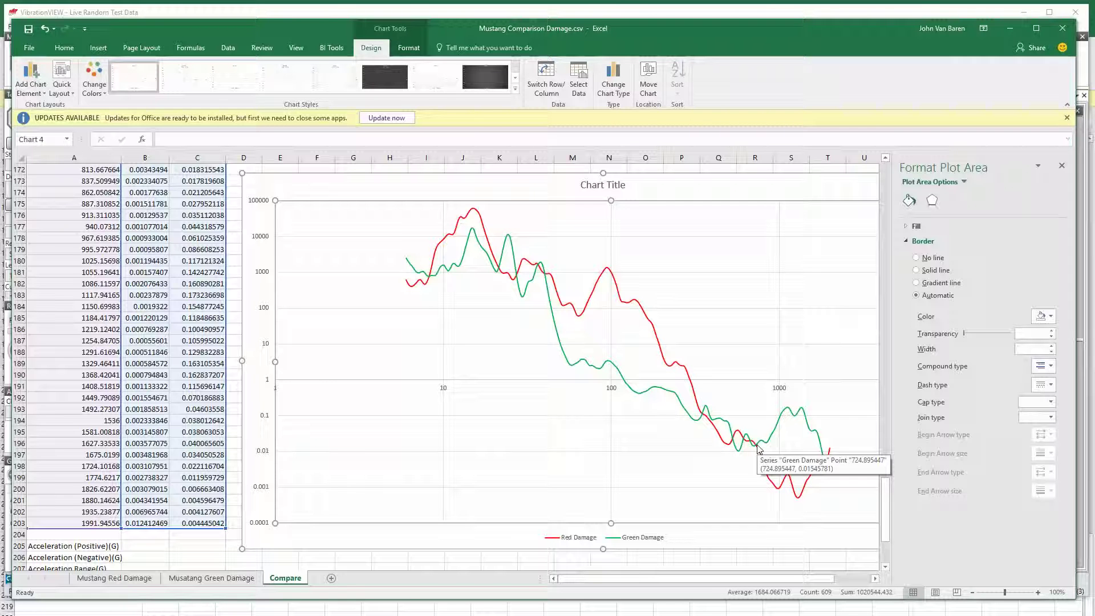